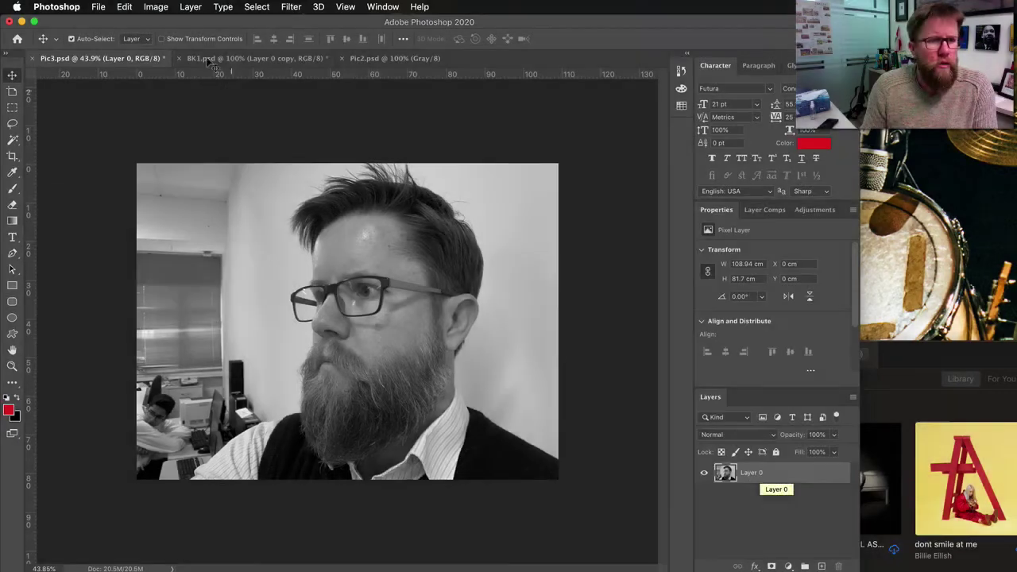
Convert Pic2's locked Background into an editable Layer 0, then return to Pic3.
left_click(220, 58)
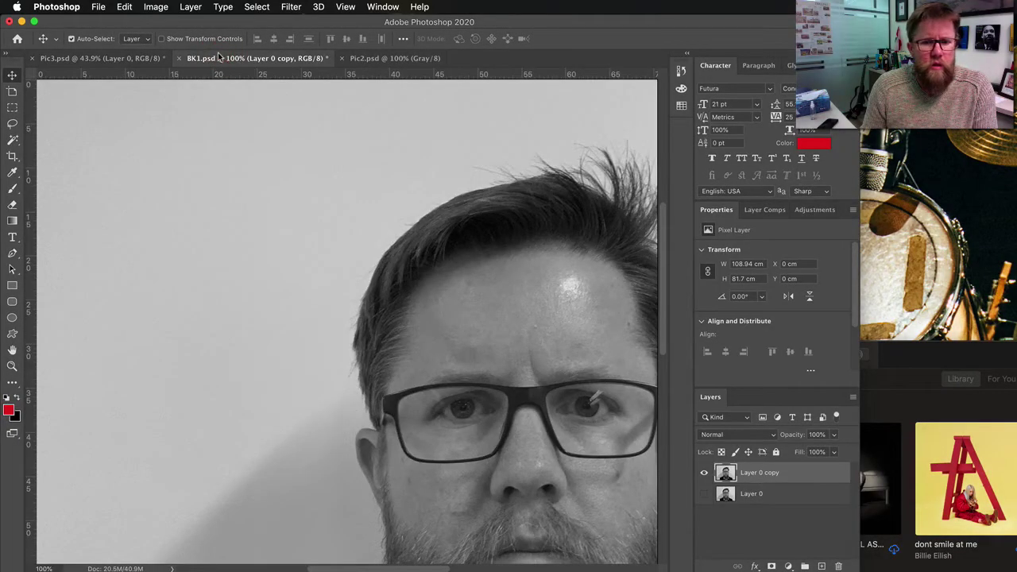
left_click(389, 60)
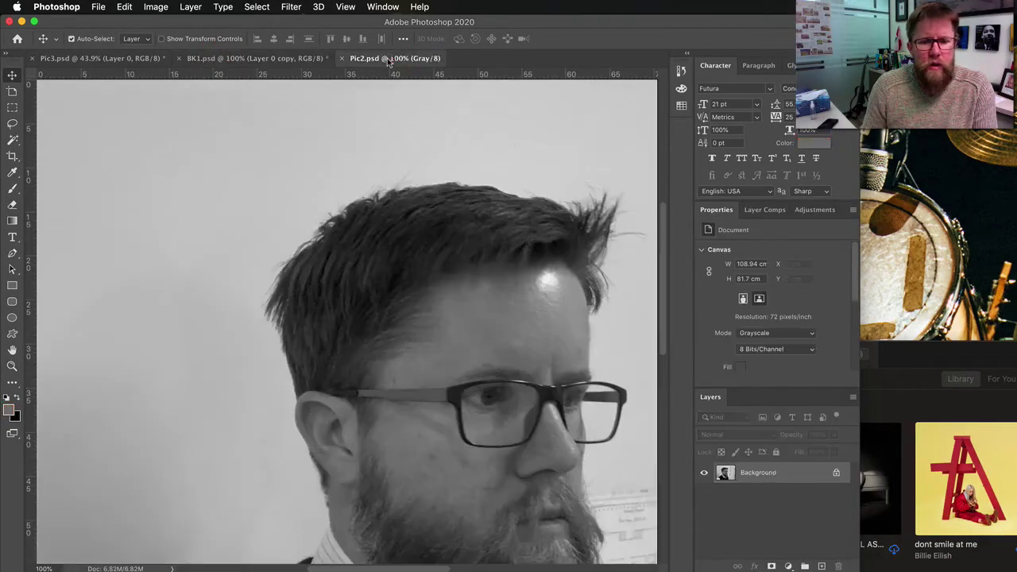
double_click(767, 472)
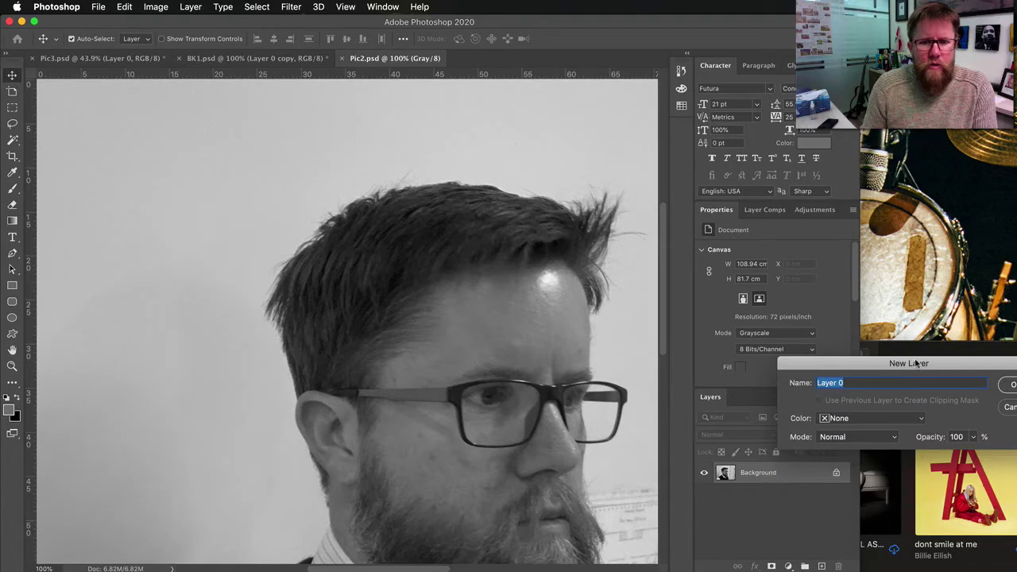
left_click_drag(918, 364, 479, 282)
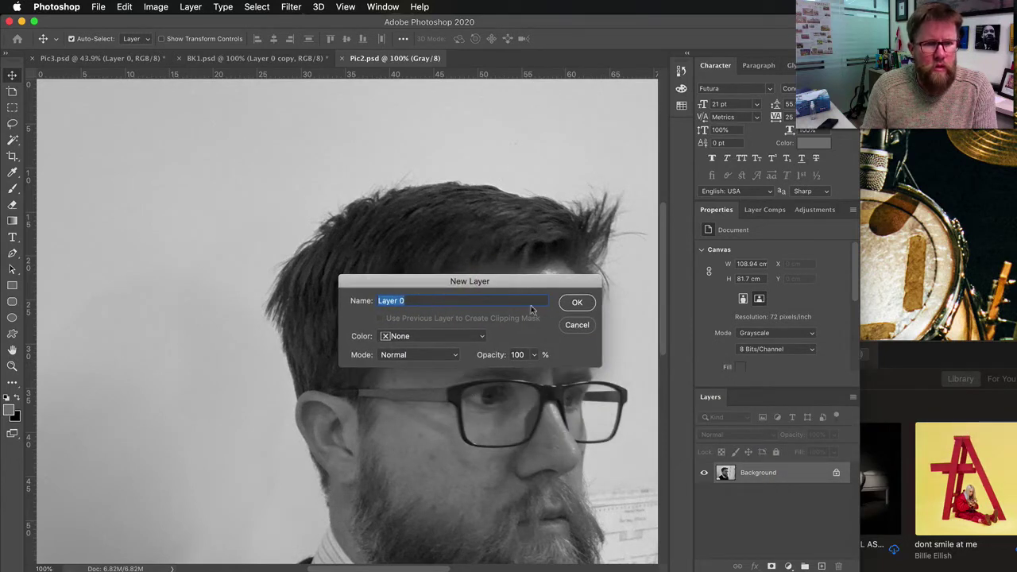
left_click(577, 303)
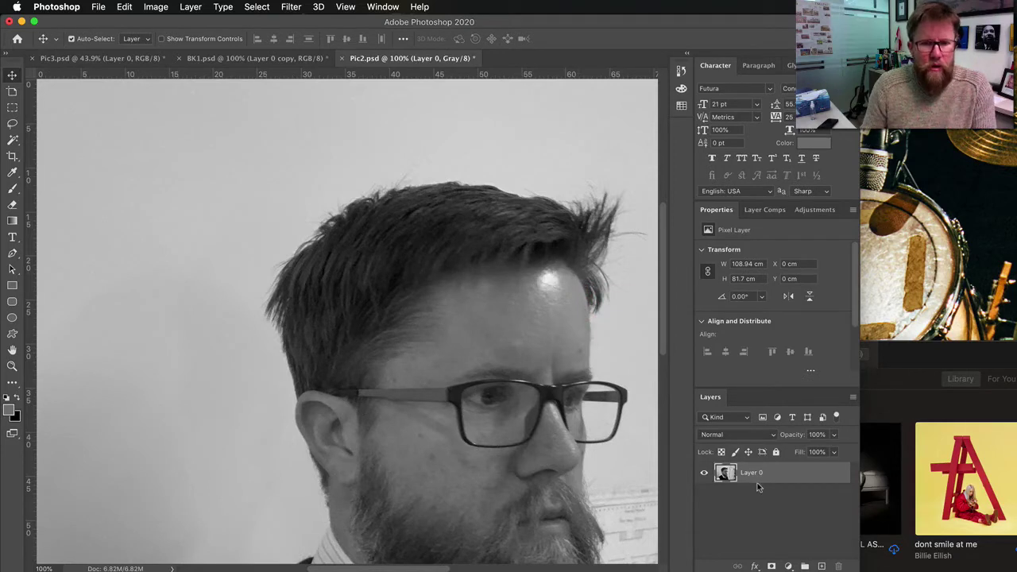
left_click(106, 59)
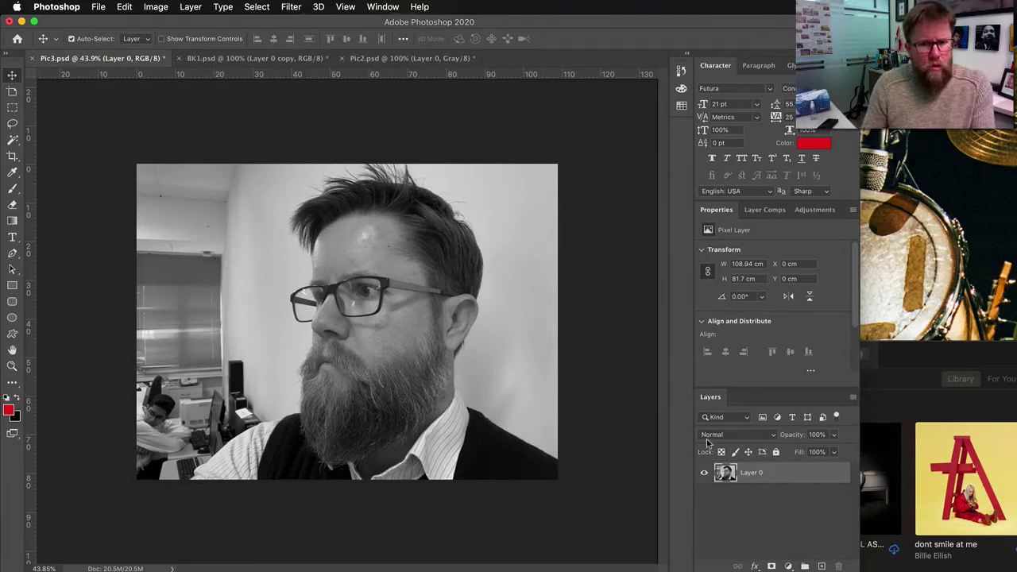
Duplicate Pic3's Layer 0 as Layer 0 copy and hide the original Layer 0.
left_click(185, 7)
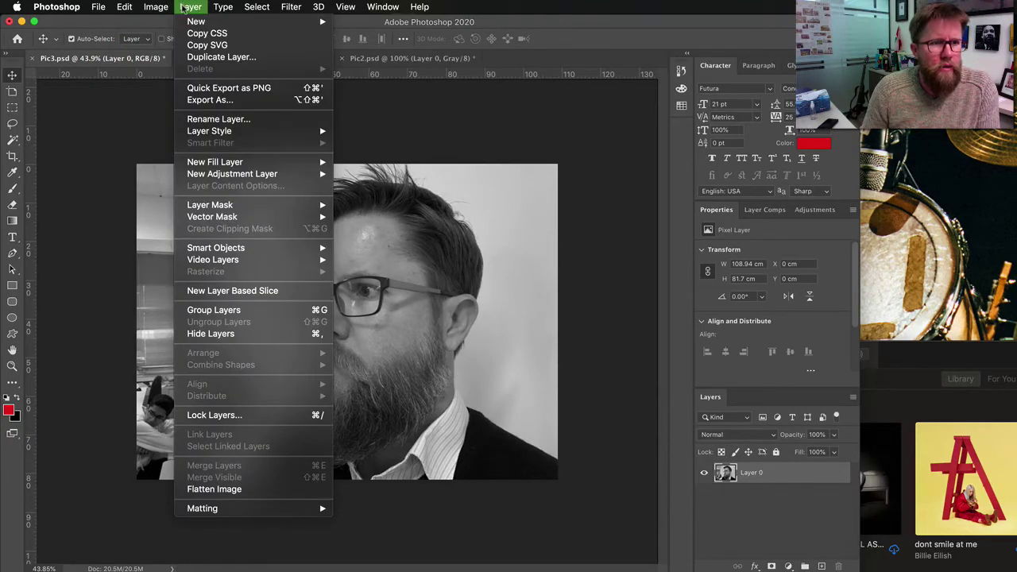
mouse_move(185, 22)
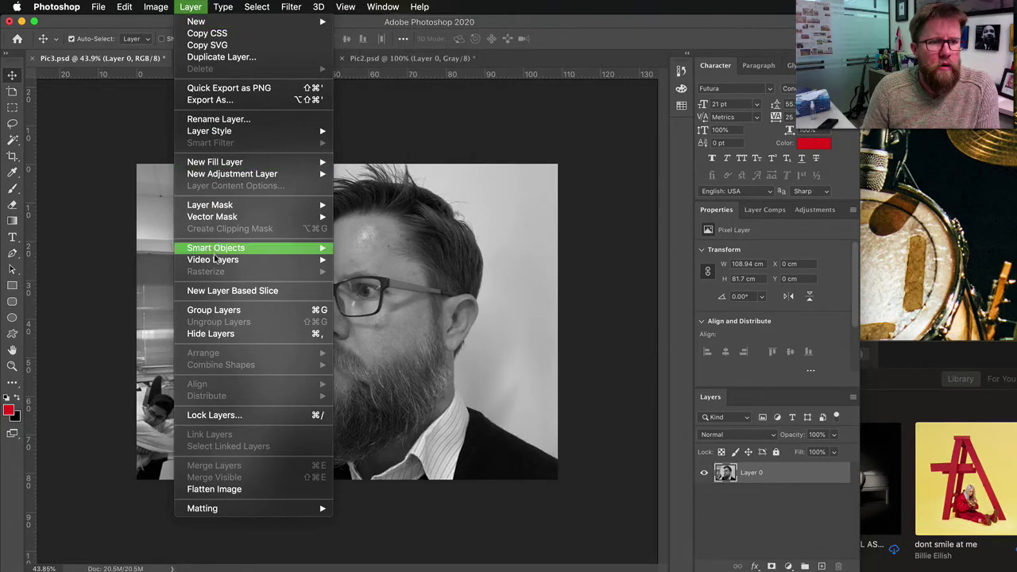
left_click(194, 9)
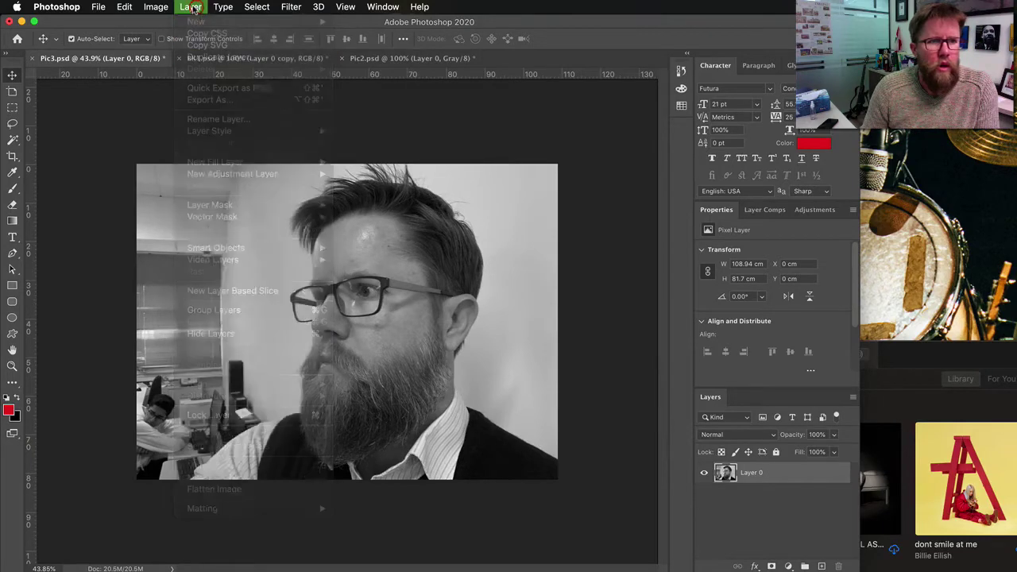
right_click(794, 472)
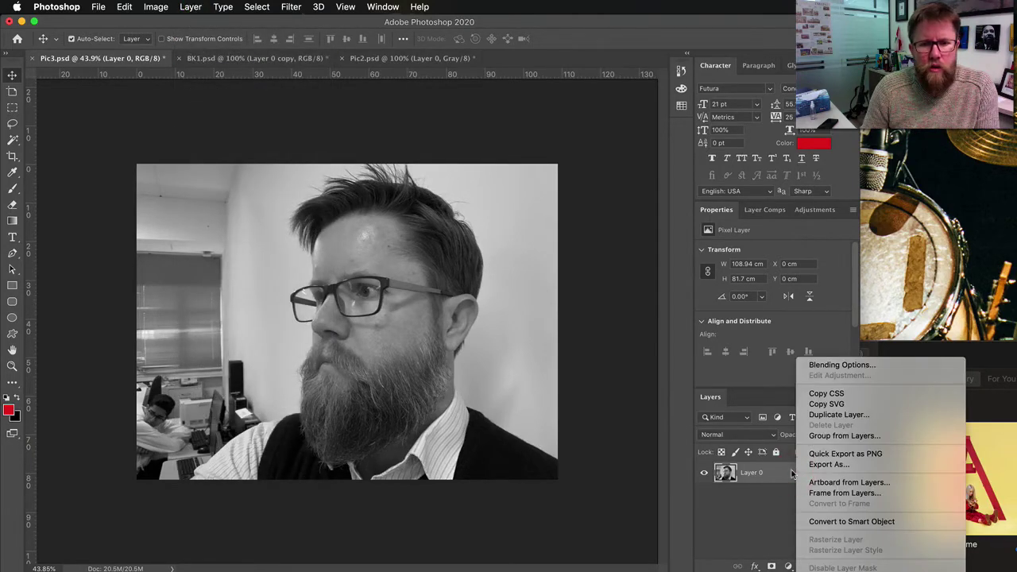
left_click(826, 414)
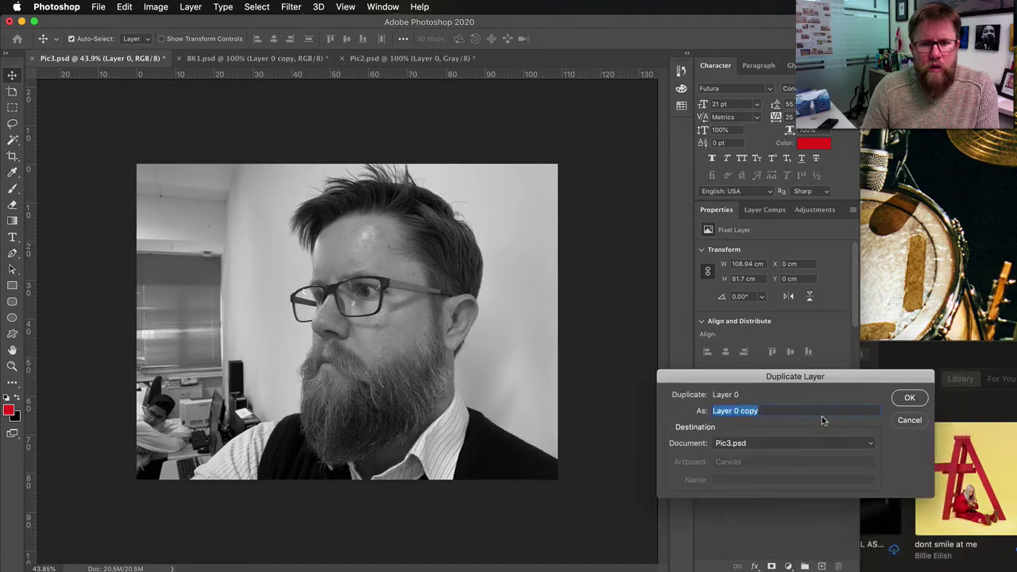
left_click(903, 403)
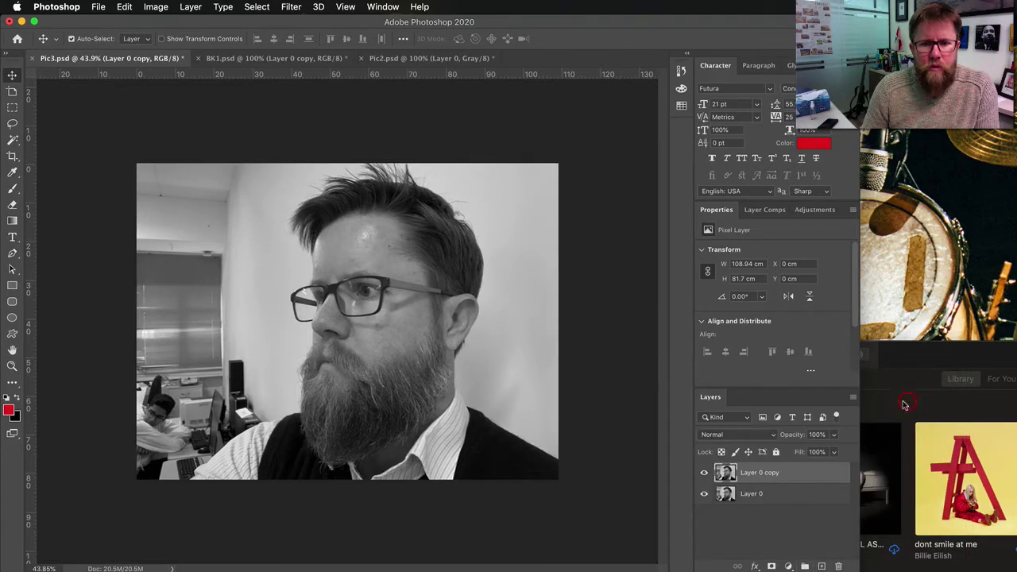
left_click(702, 493)
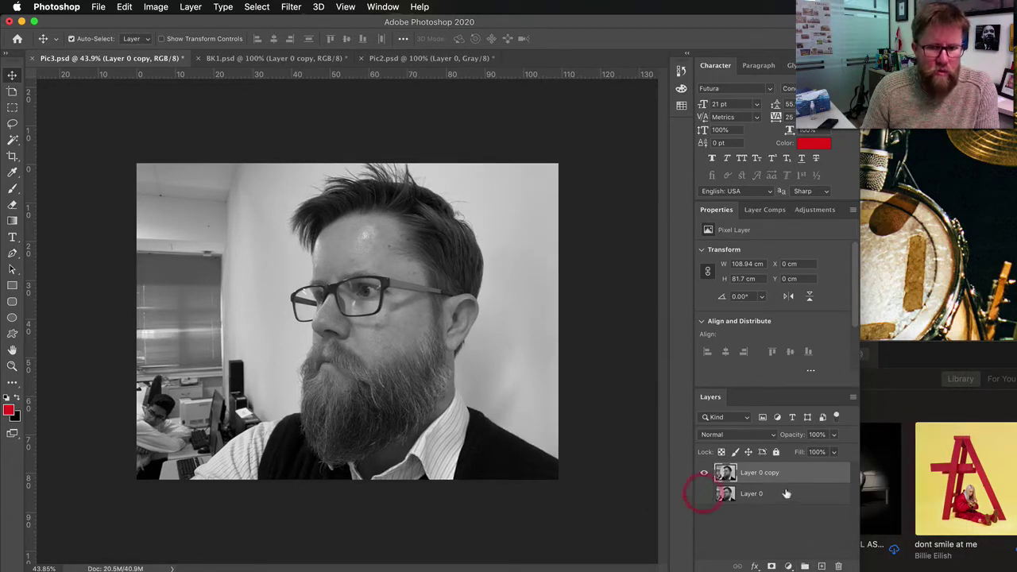
left_click_drag(750, 489, 761, 495)
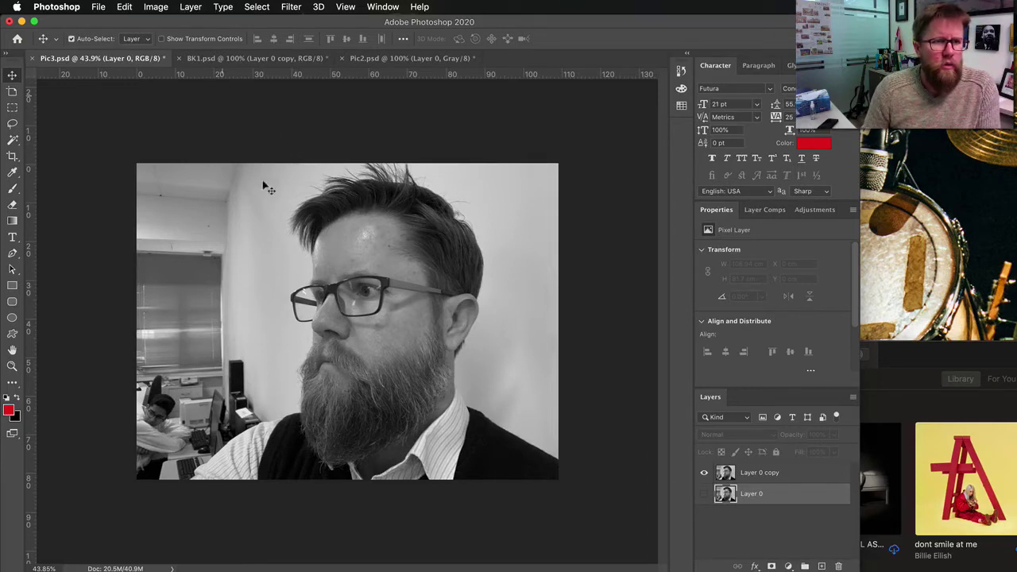
Add a Brightness/Contrast 1 adjustment layer via Layer > New Adjustment Layer.
left_click(190, 7)
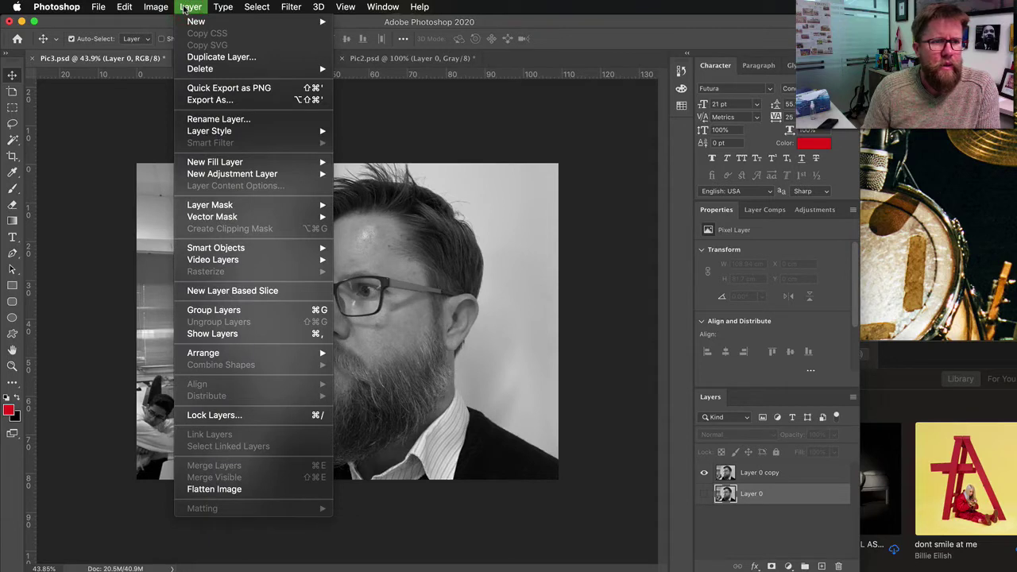
mouse_move(217, 176)
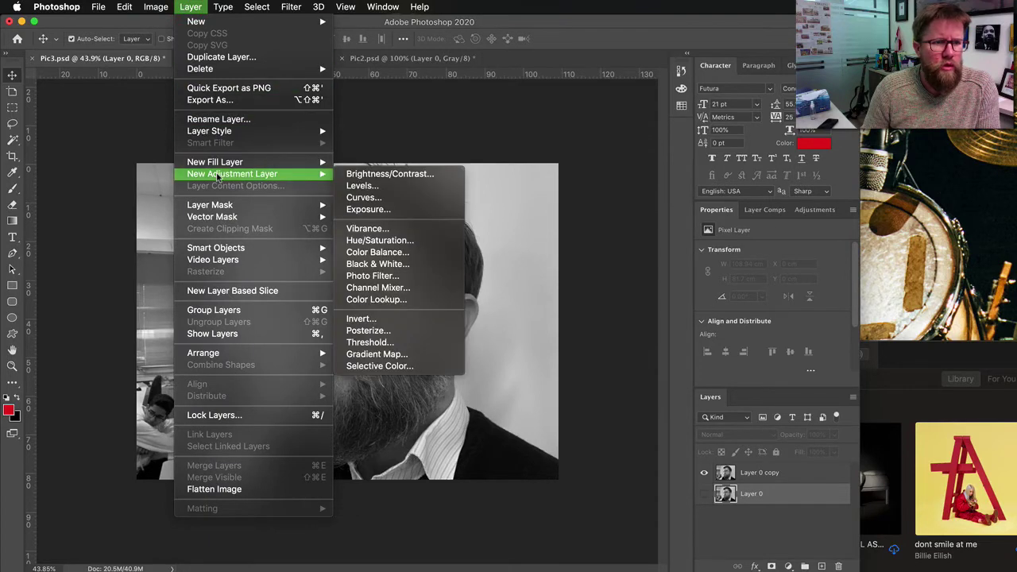
left_click(389, 174)
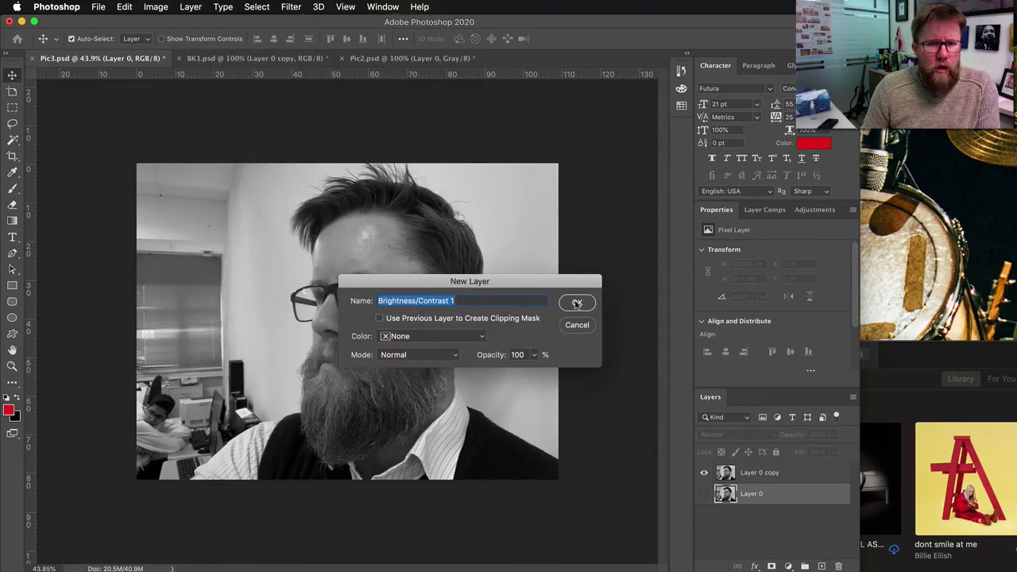
left_click(577, 304)
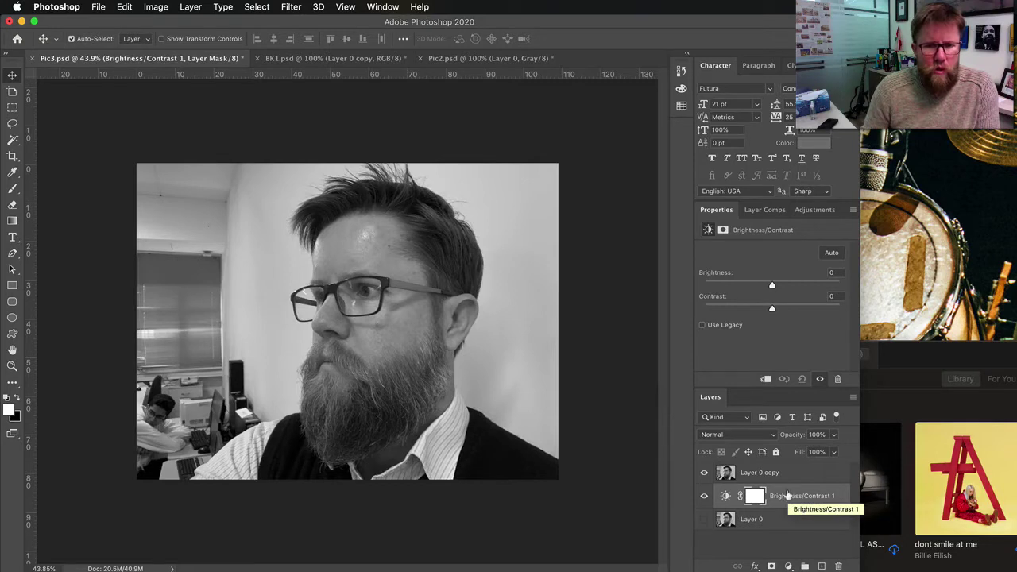
Move Brightness/Contrast 1 above Layer 0 copy and test brightness from 150 down drastically.
left_click_drag(786, 494, 789, 470)
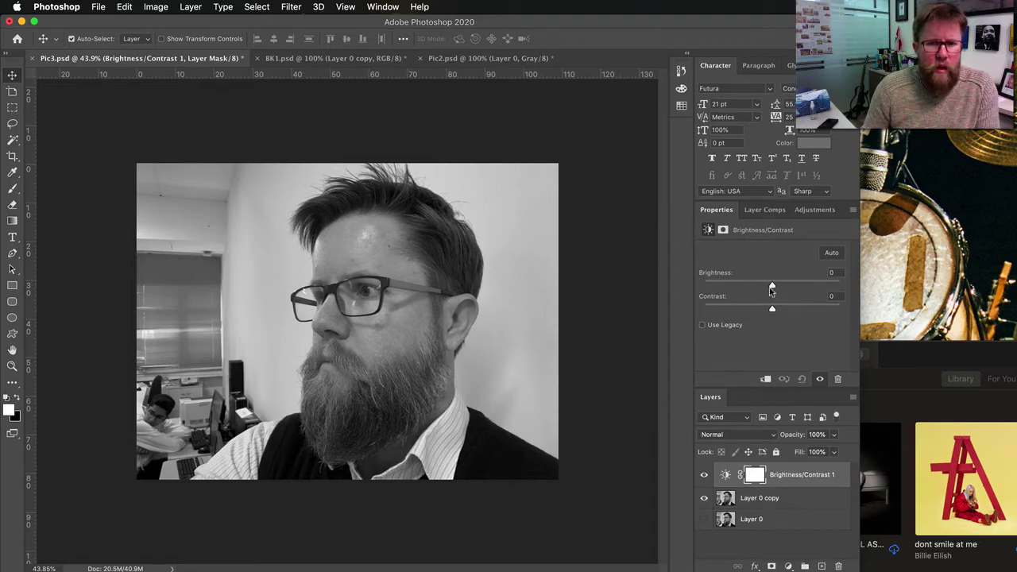
left_click_drag(770, 285, 840, 287)
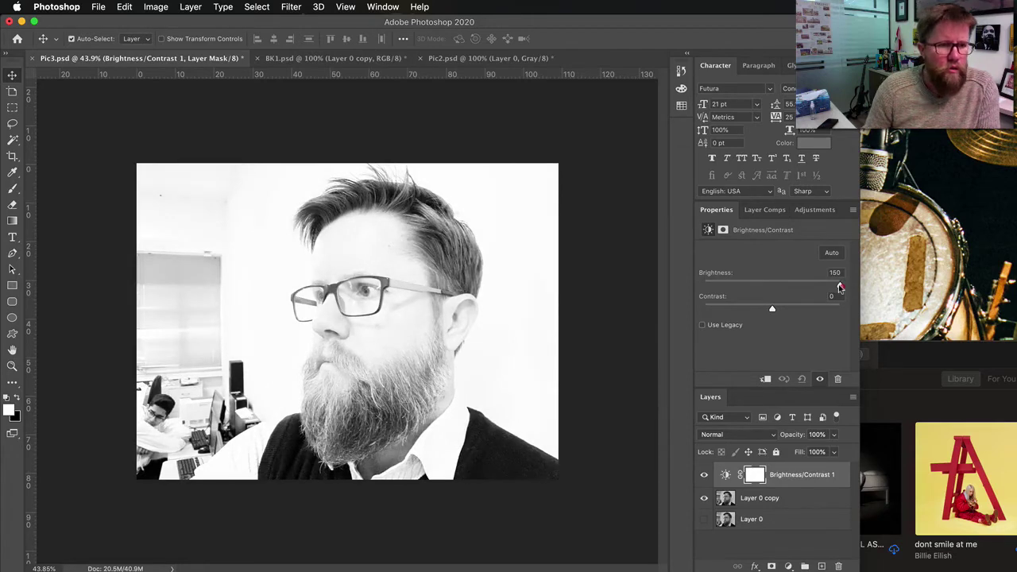
left_click_drag(838, 287, 796, 286)
Fine-tune the Brightness/Contrast sliders to brightness 57 and contrast 44.
left_click(676, 302)
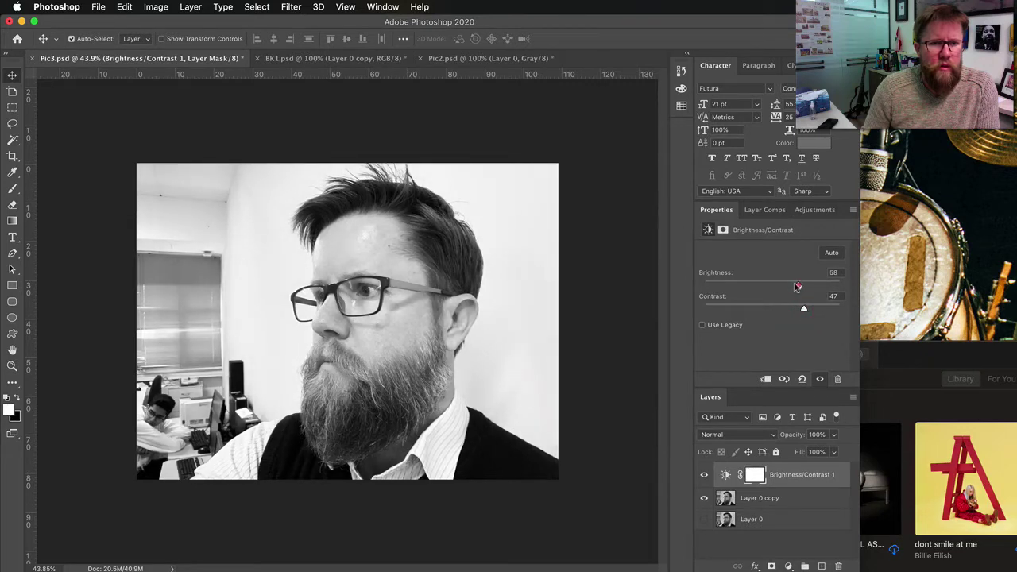
left_click(796, 285)
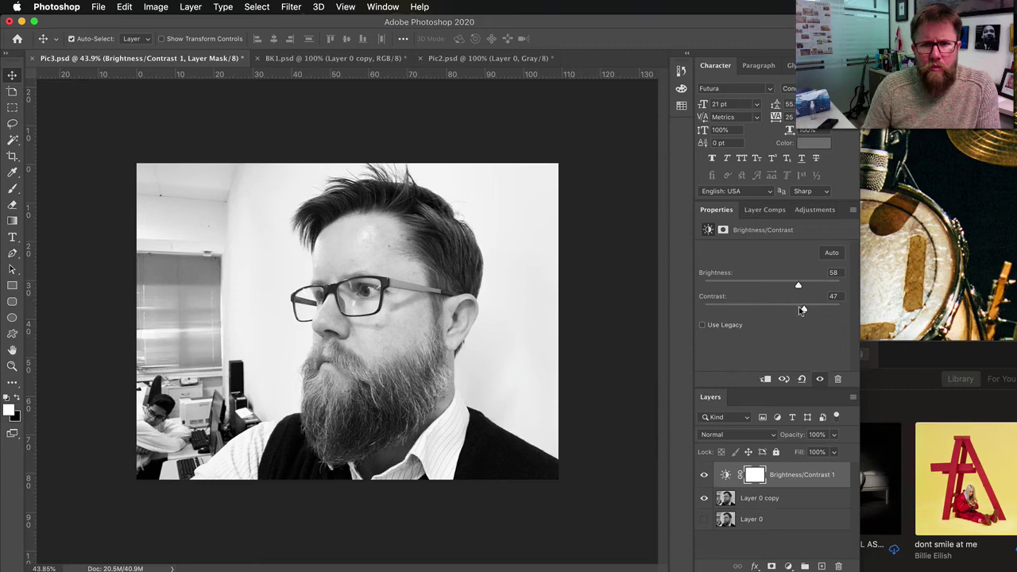
left_click_drag(798, 286, 795, 286)
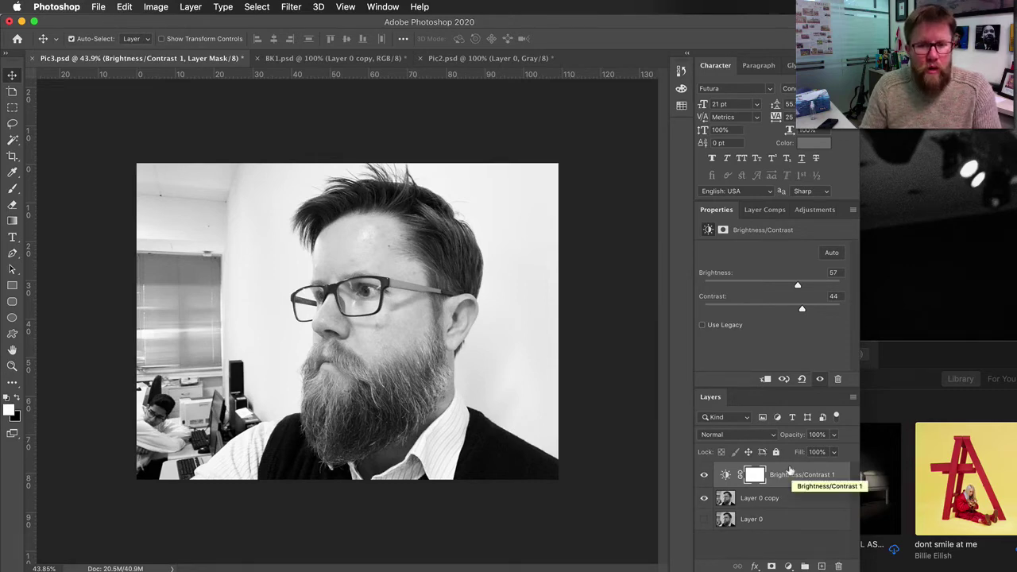
Merge Brightness/Contrast 1 down into Layer 0 copy and toggle its visibility to compare.
right_click(789, 472)
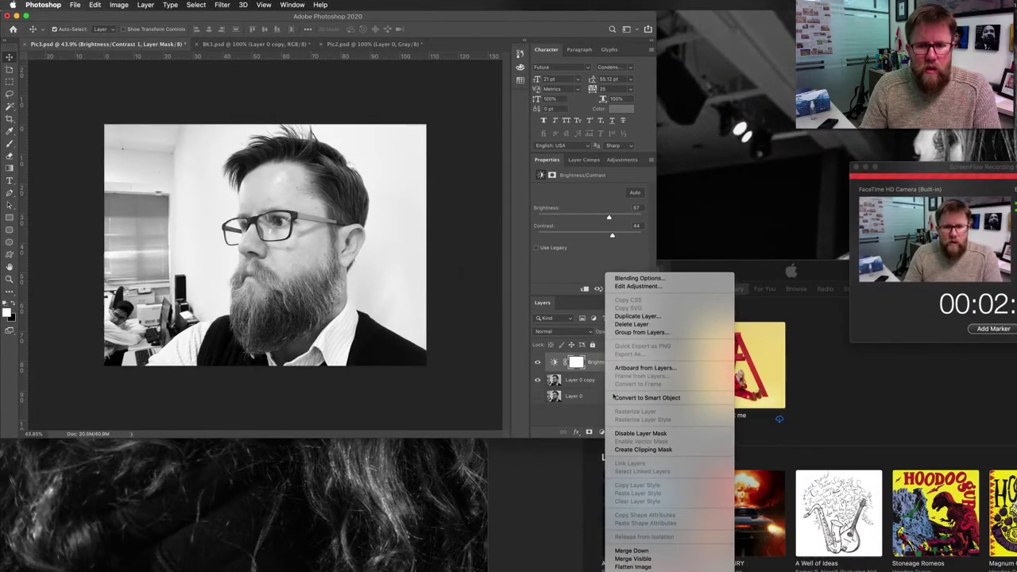
left_click(631, 551)
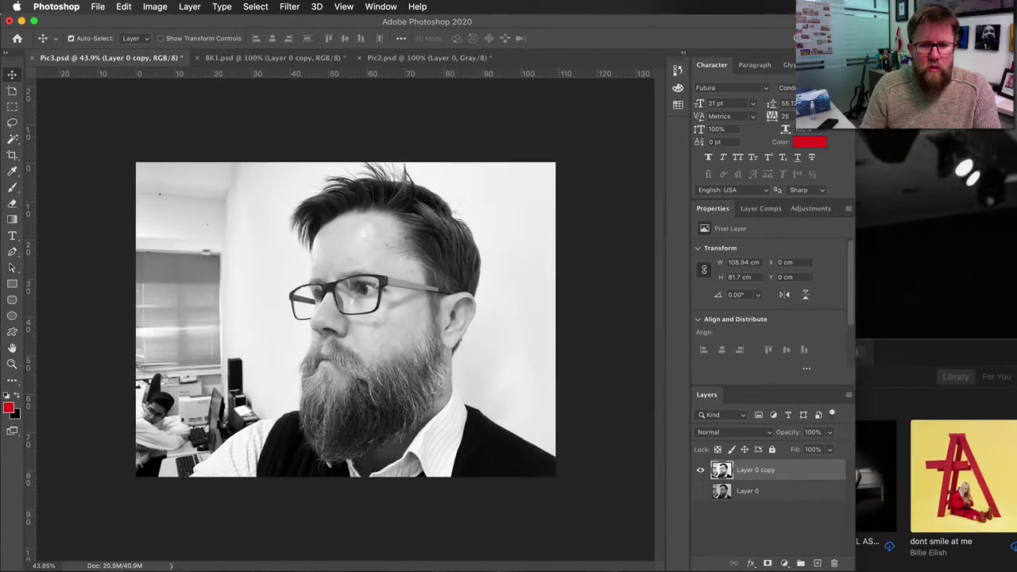
left_click(700, 470)
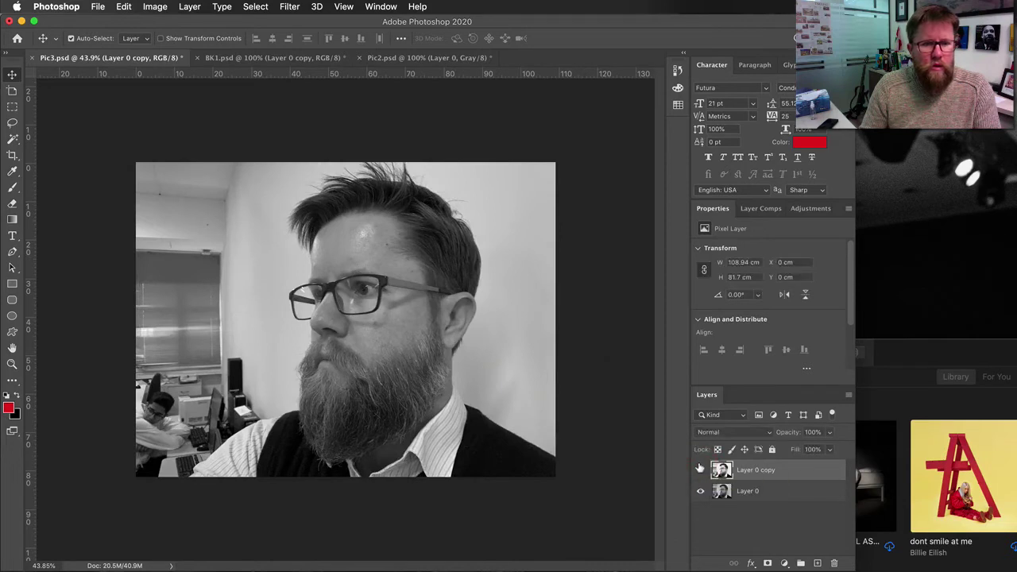
left_click(699, 470)
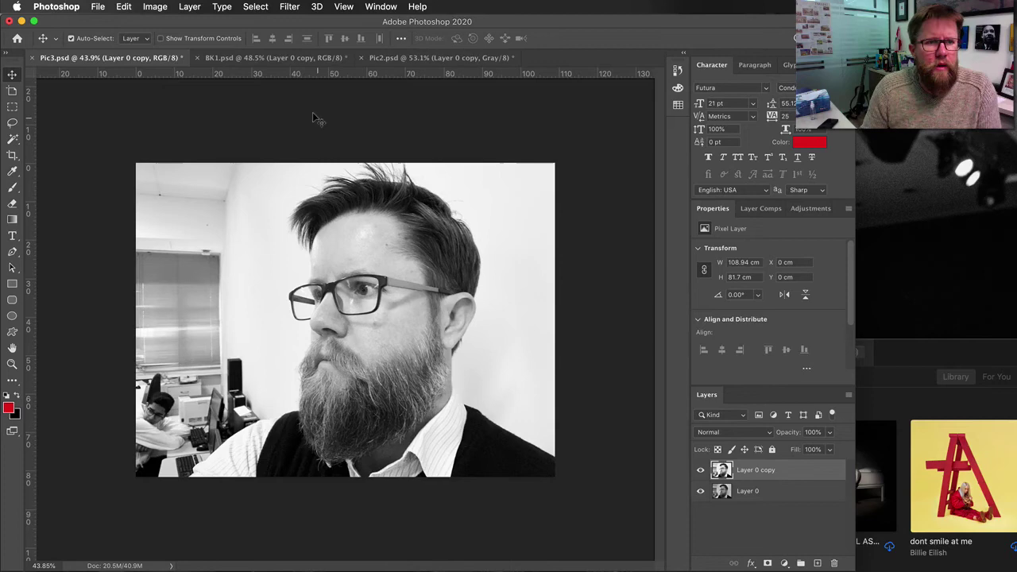
Cycle through the BK1, Pic2 and Pic3 portraits, finishing on Pic2.psd.
left_click(274, 57)
left_click(416, 59)
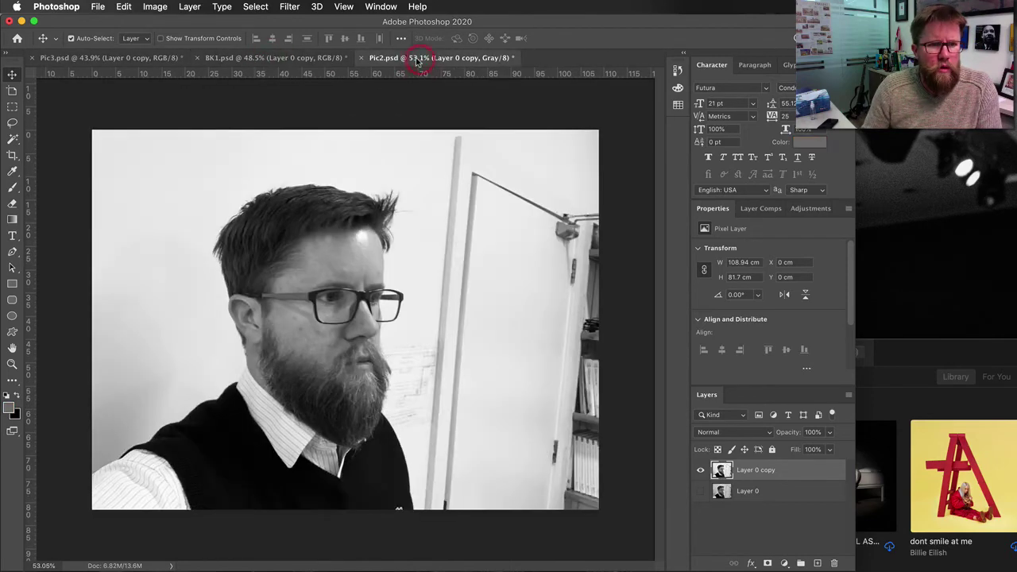
left_click(287, 62)
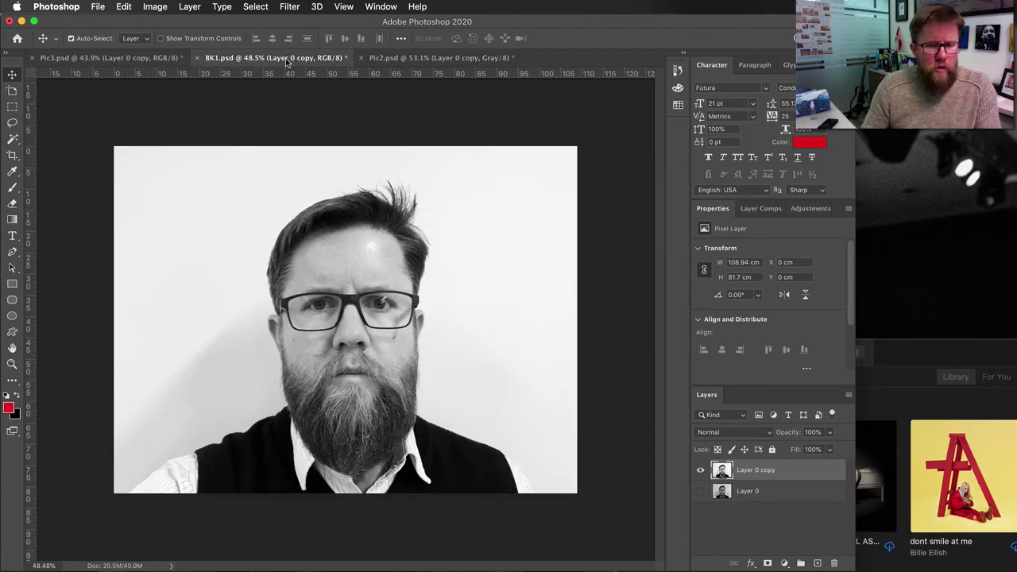
left_click(167, 60)
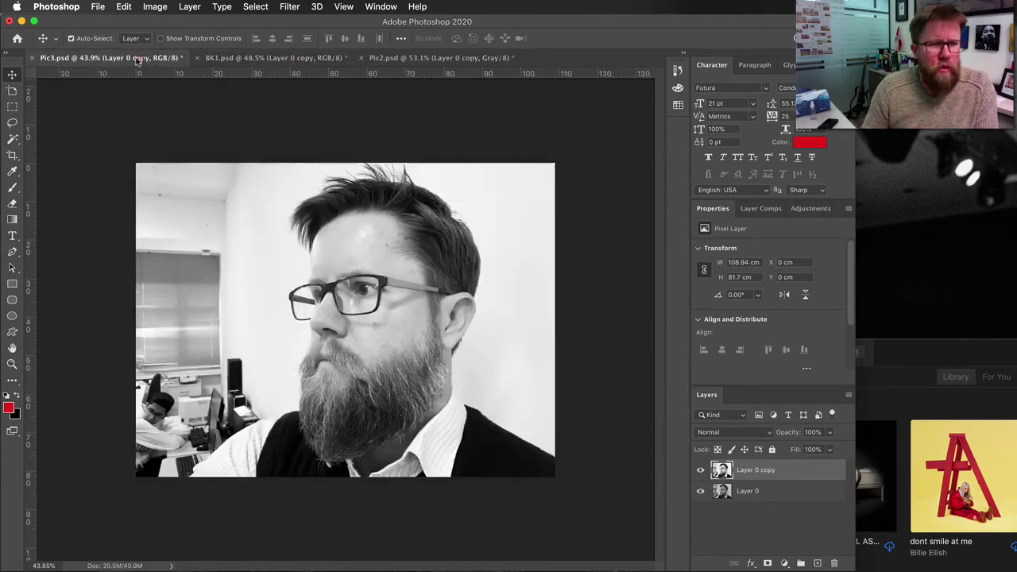
left_click(270, 58)
left_click(419, 59)
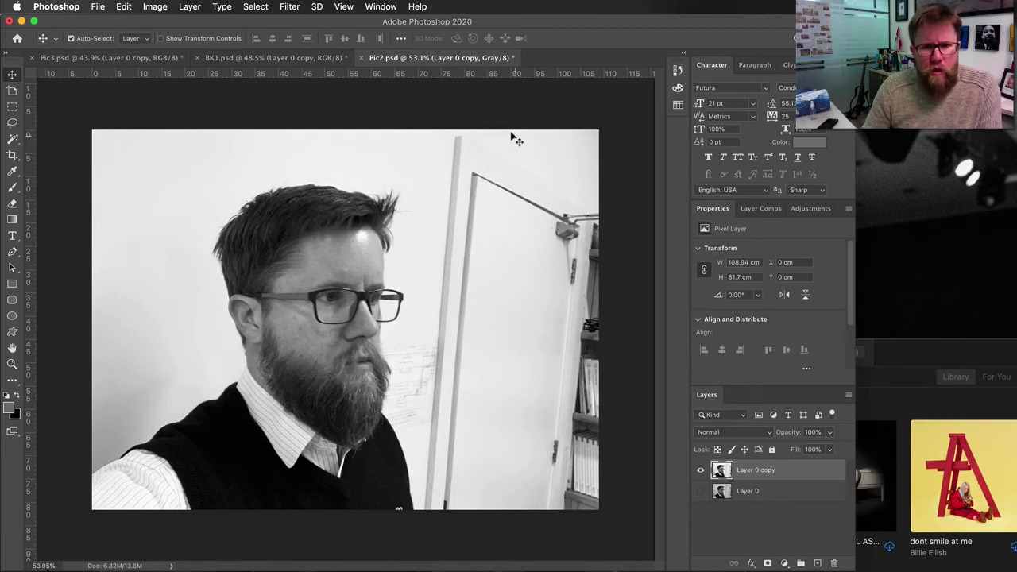
Create a new A4 print document (21 × 29.7 cm, 300 ppi) named 'Portrait Collage'.
left_click(97, 8)
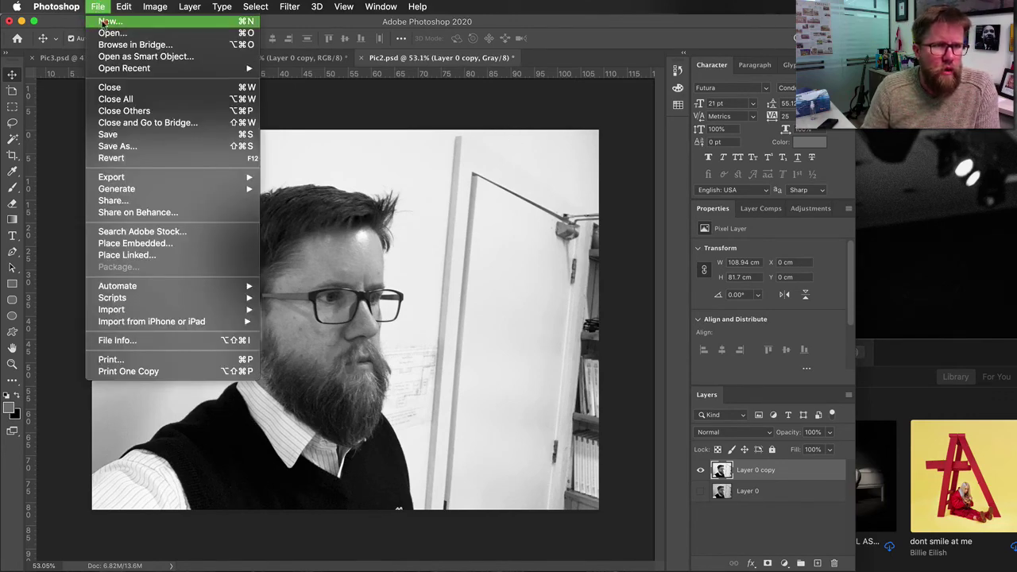
left_click(108, 21)
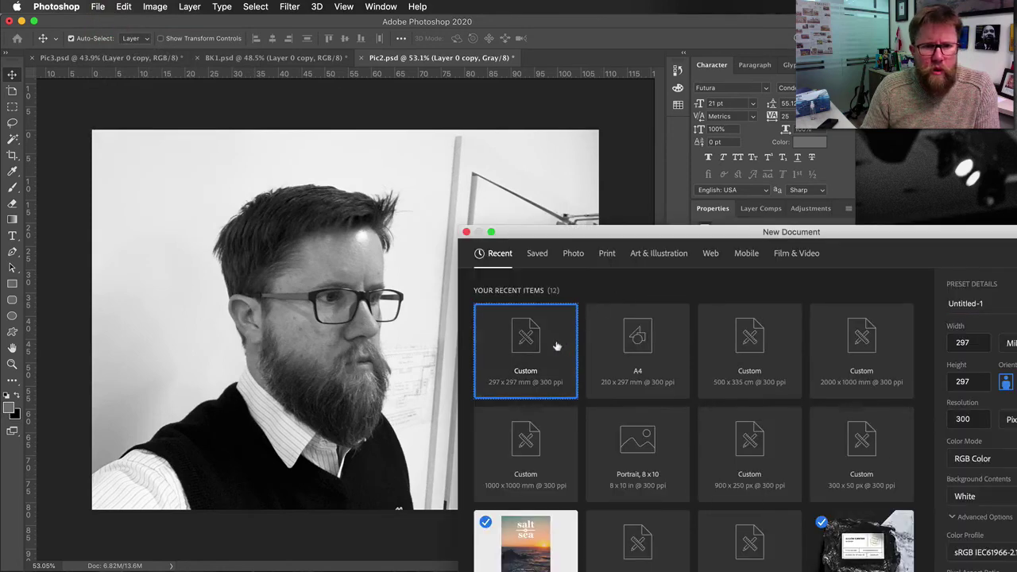
left_click(607, 253)
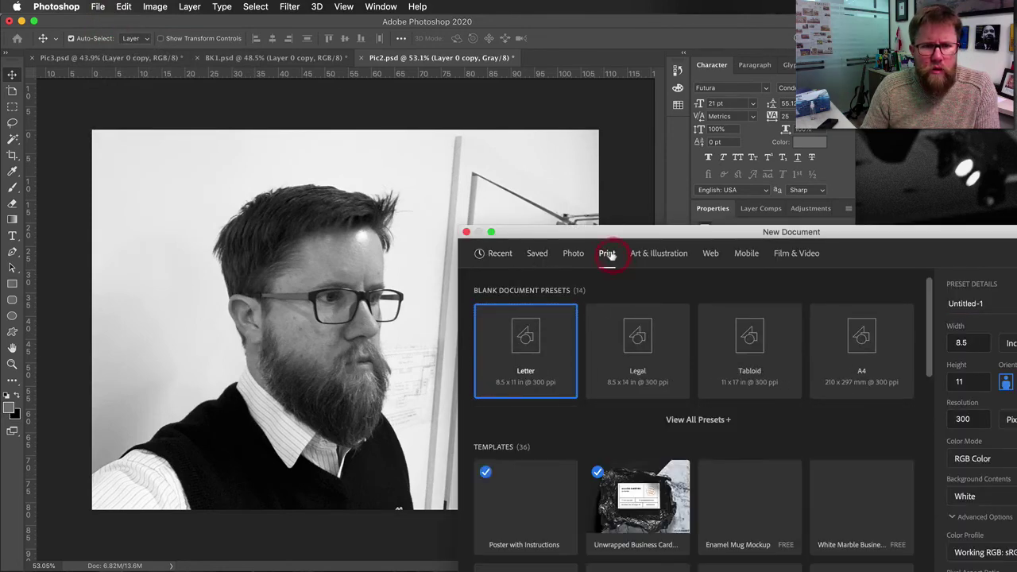
left_click(879, 350)
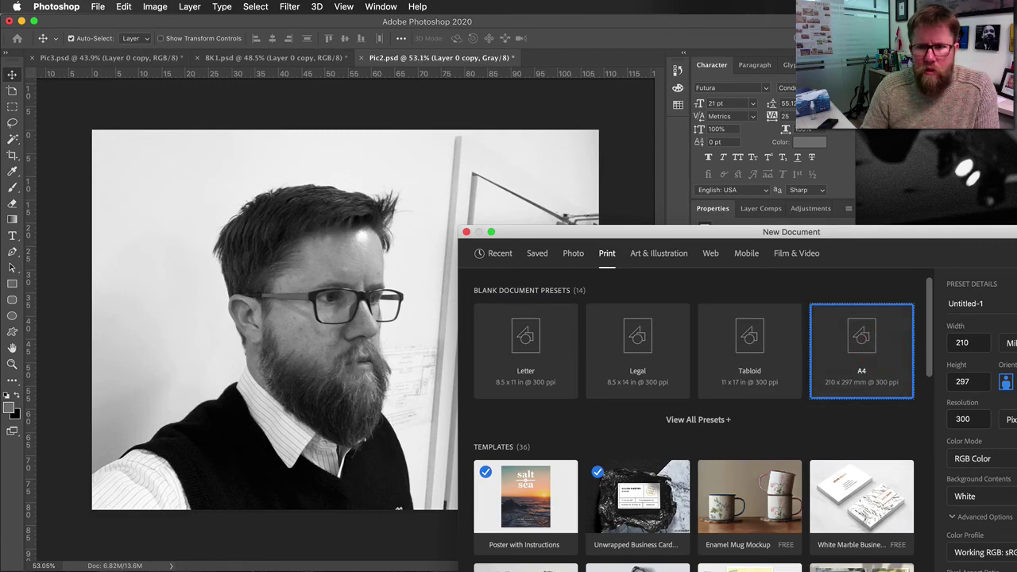
left_click(977, 304)
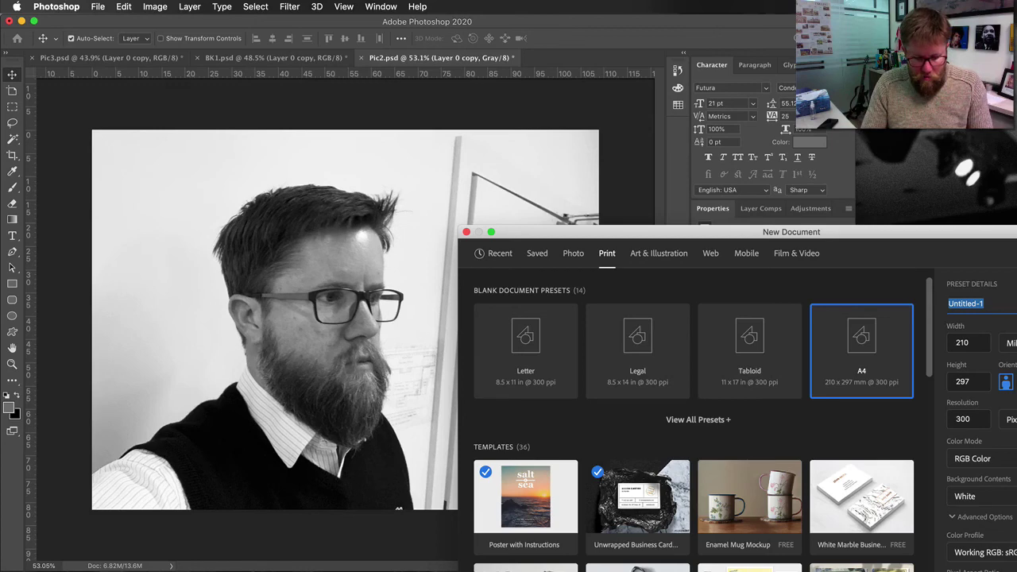
type("Portra")
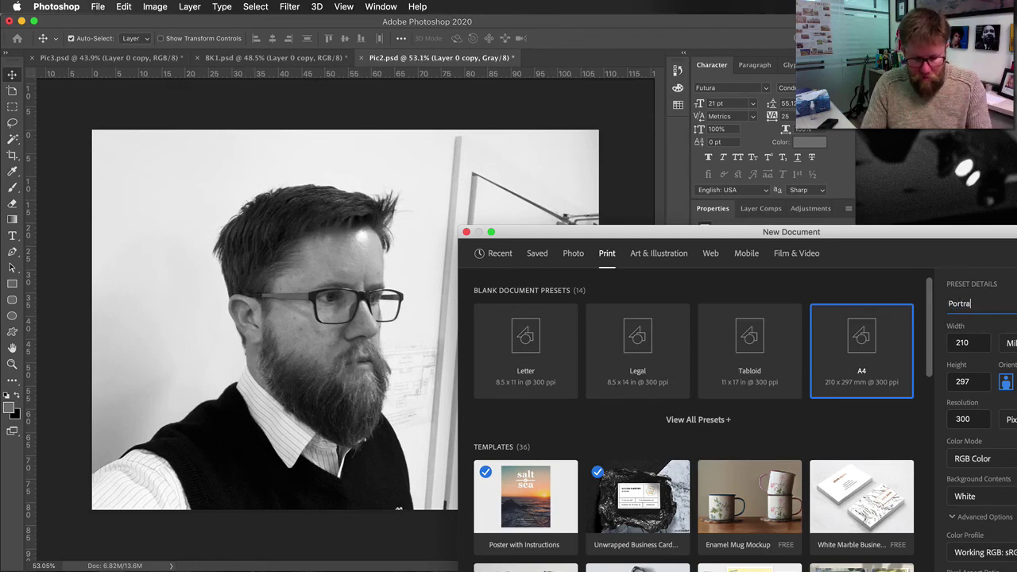
type("it Collage")
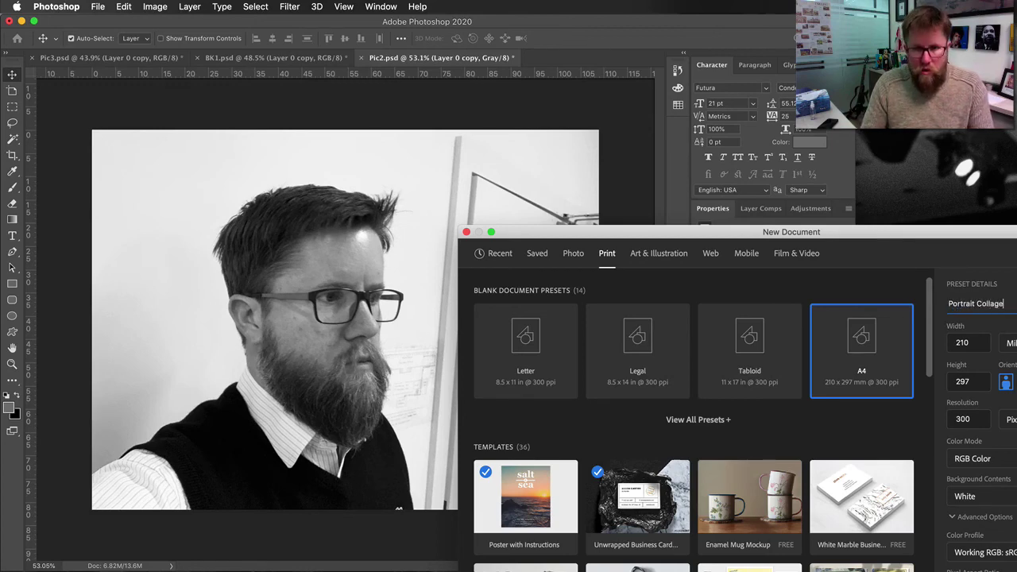
key("Return")
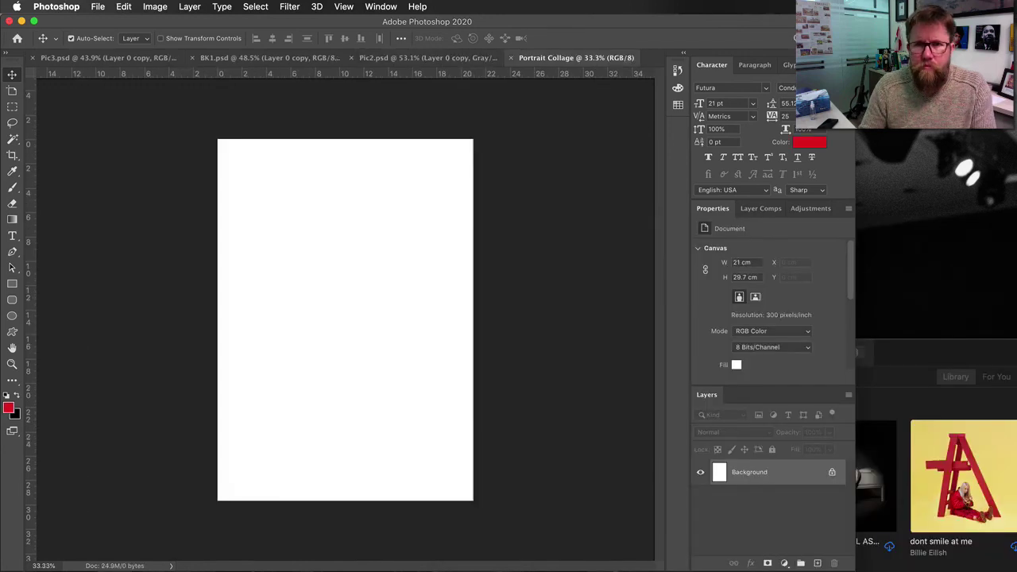